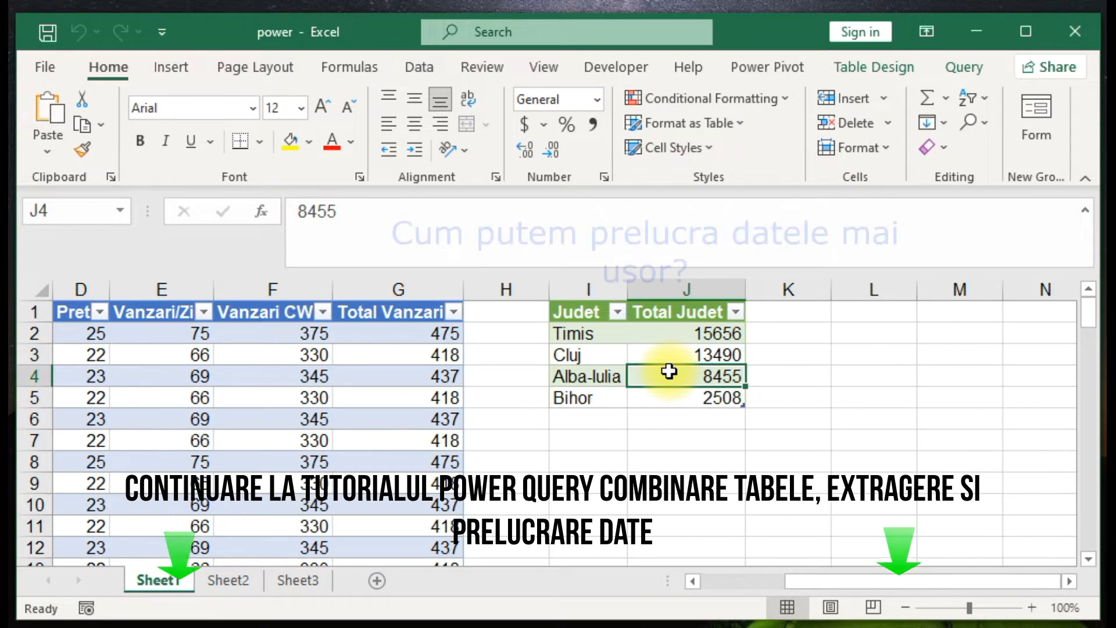
Look at Sheet2, return to Sheet1 and show the workbook's queries and connections.
click(239, 583)
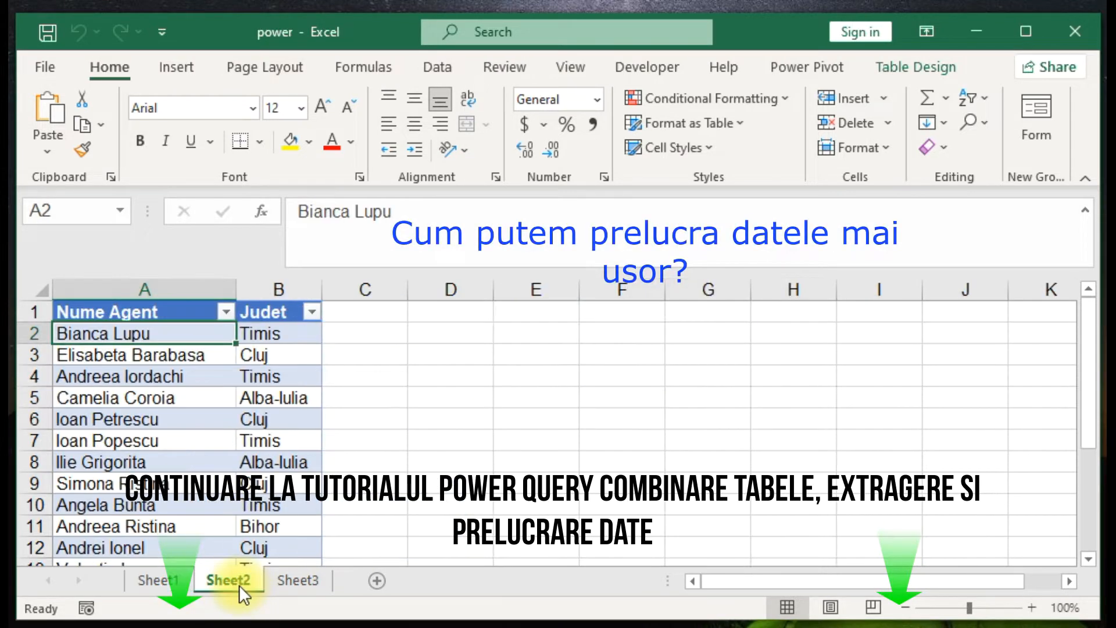
click(147, 588)
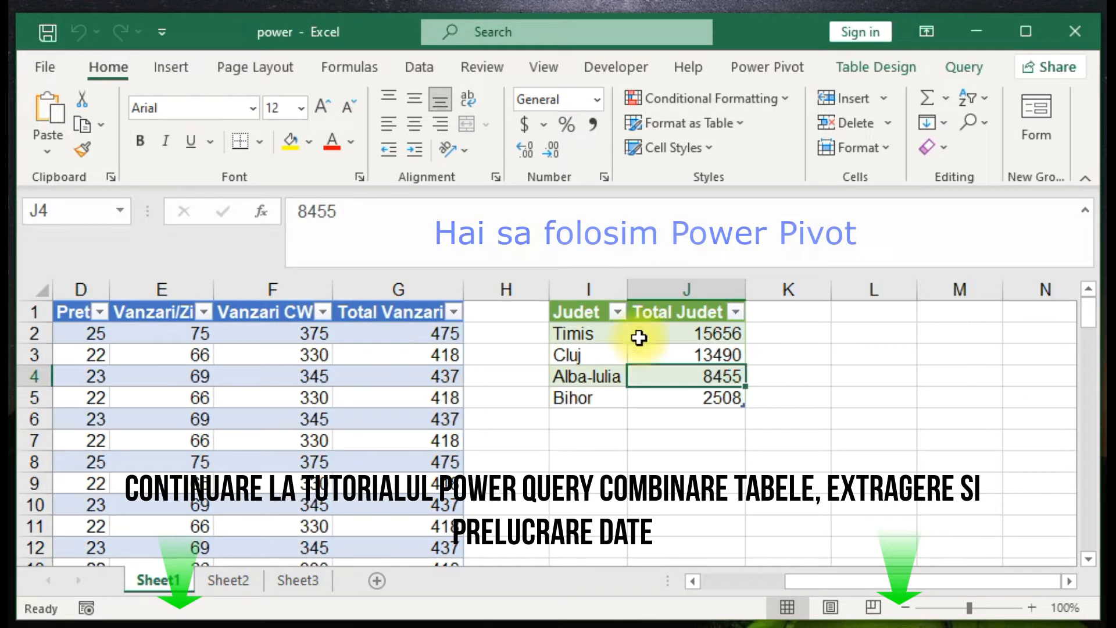
click(677, 336)
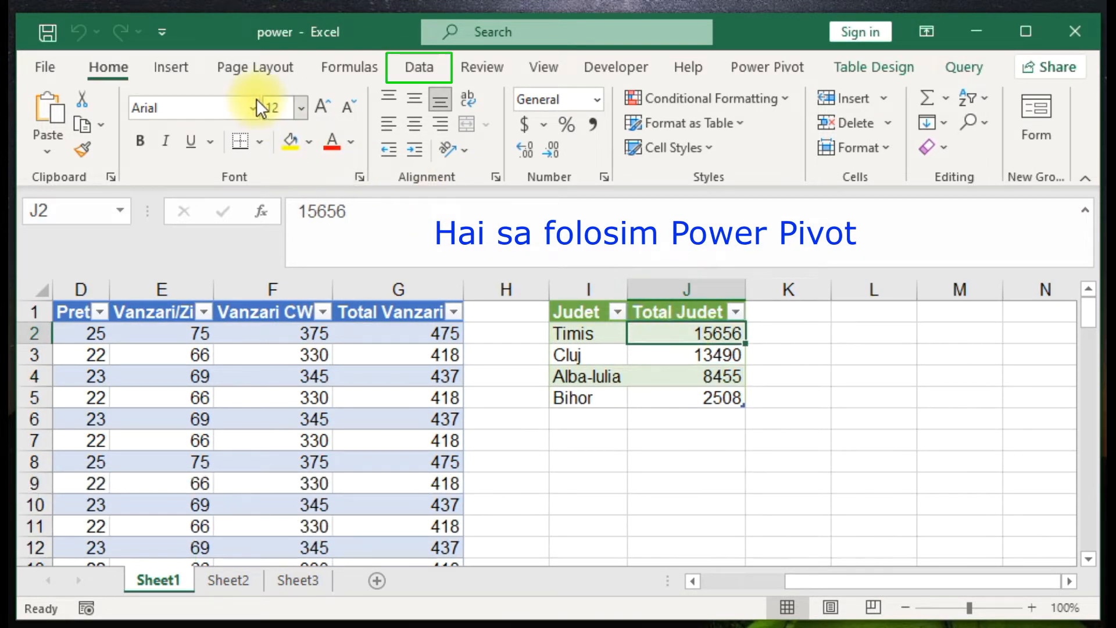
click(422, 65)
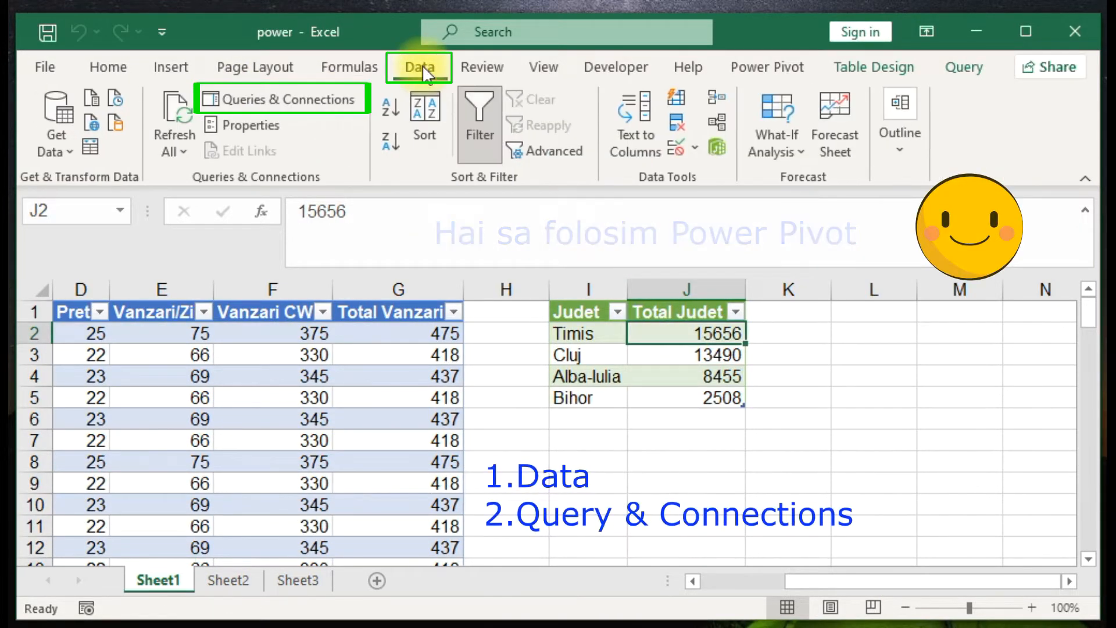
click(300, 96)
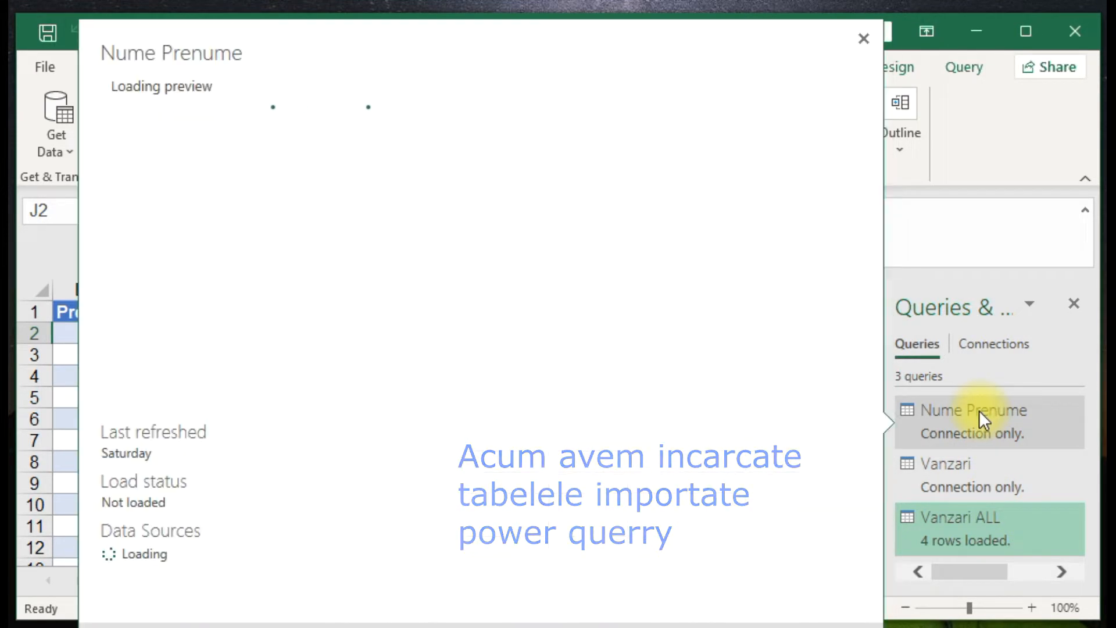
Load the Nume Prenume query as a connection only and add its data to the Data Model.
click(989, 415)
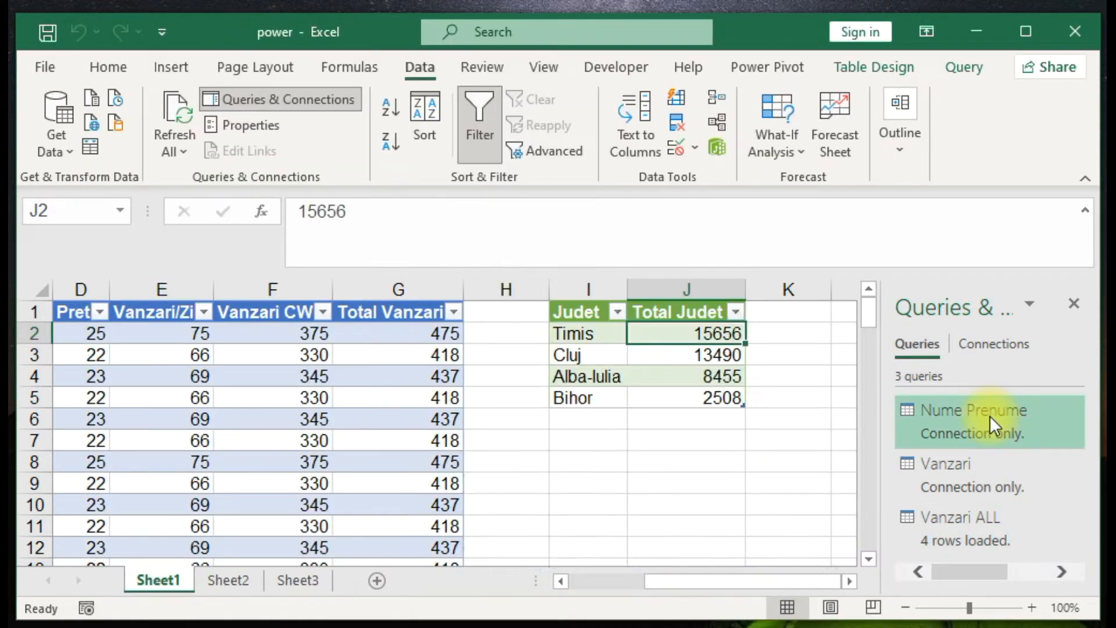
right_click(990, 415)
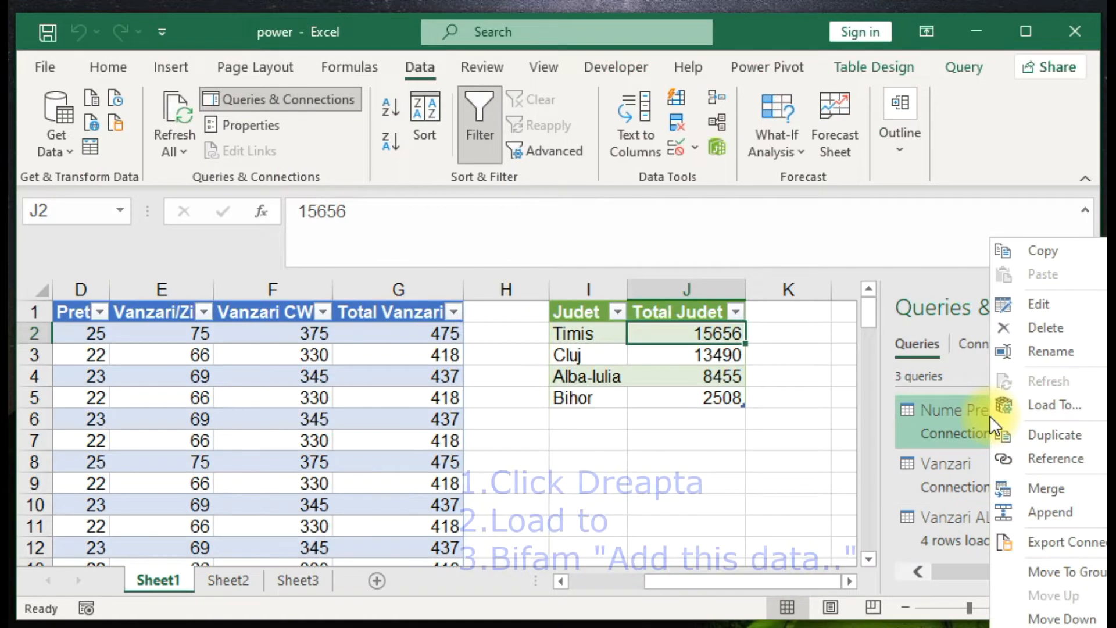
click(1070, 411)
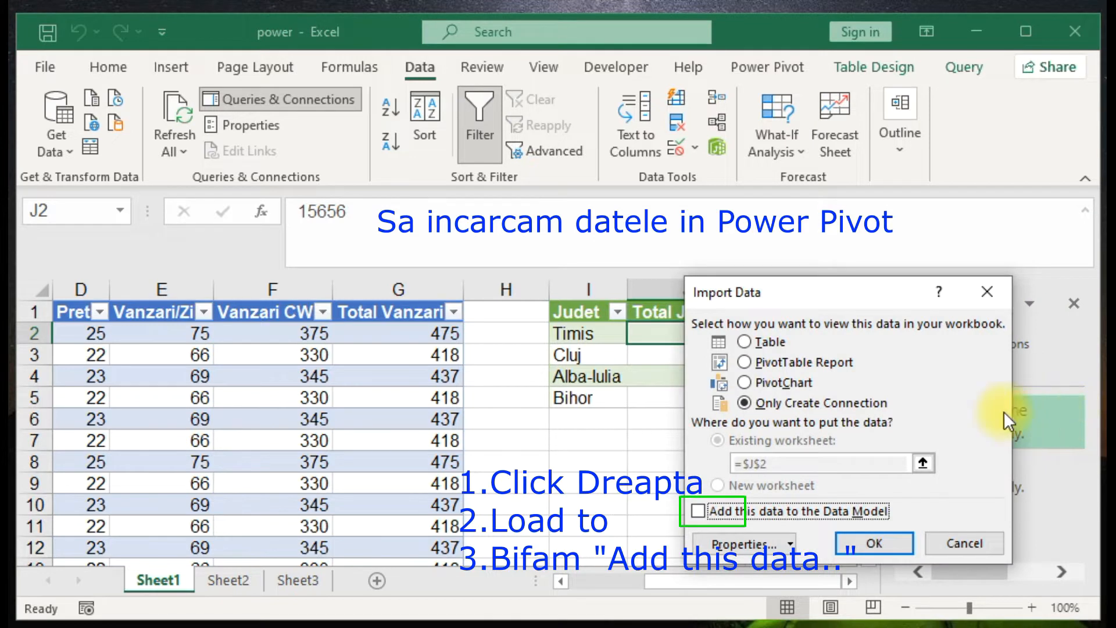
click(706, 510)
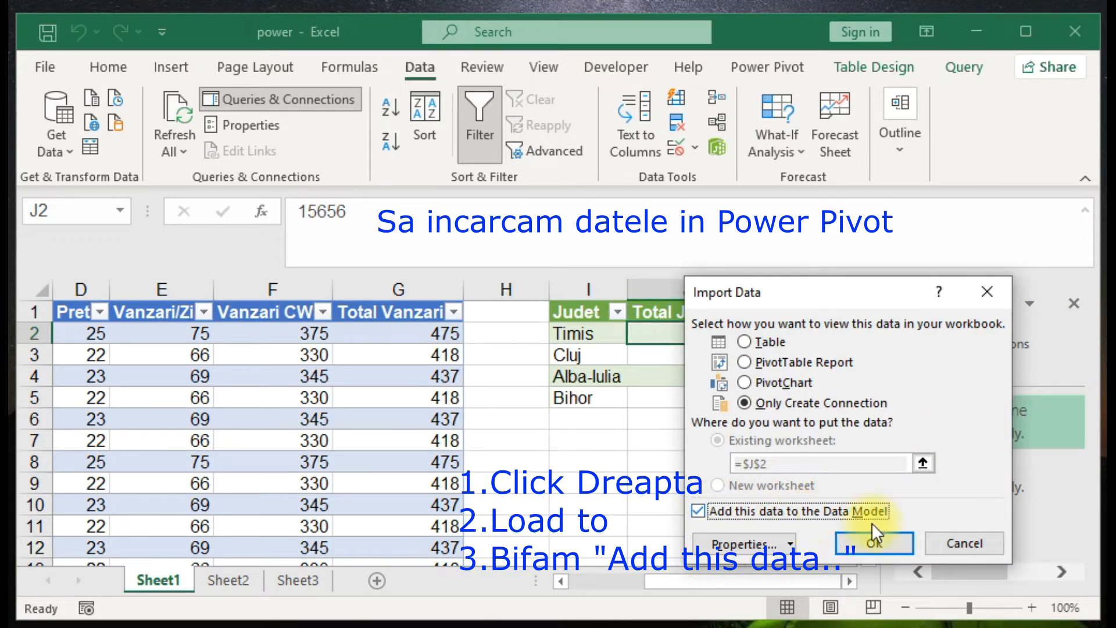
click(874, 542)
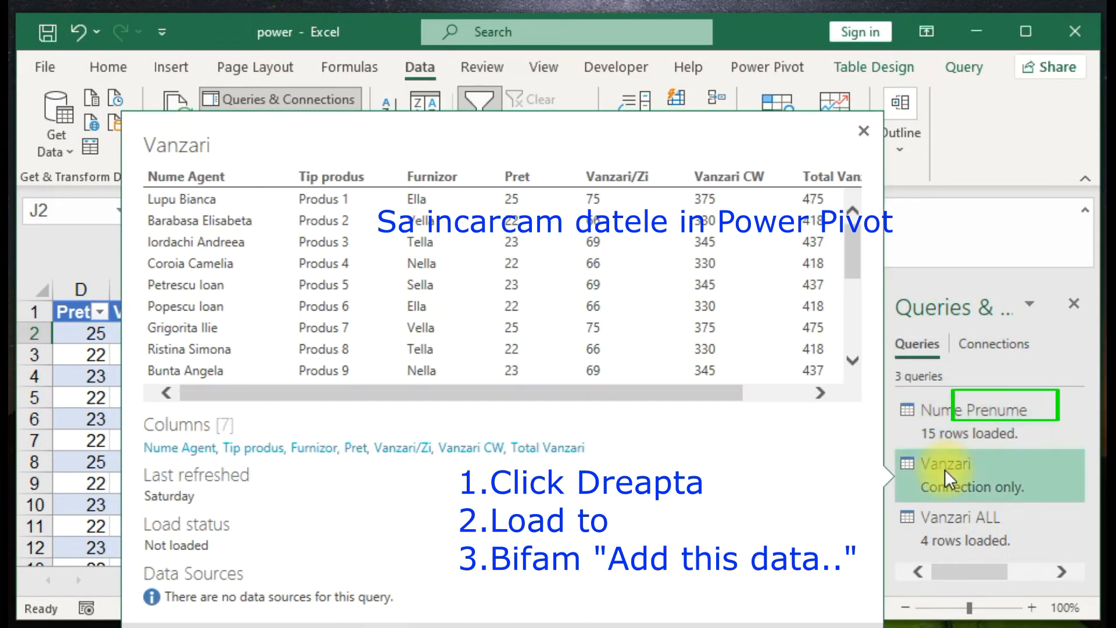
Add the connection-only Vanzari query's data to the Data Model.
right_click(945, 470)
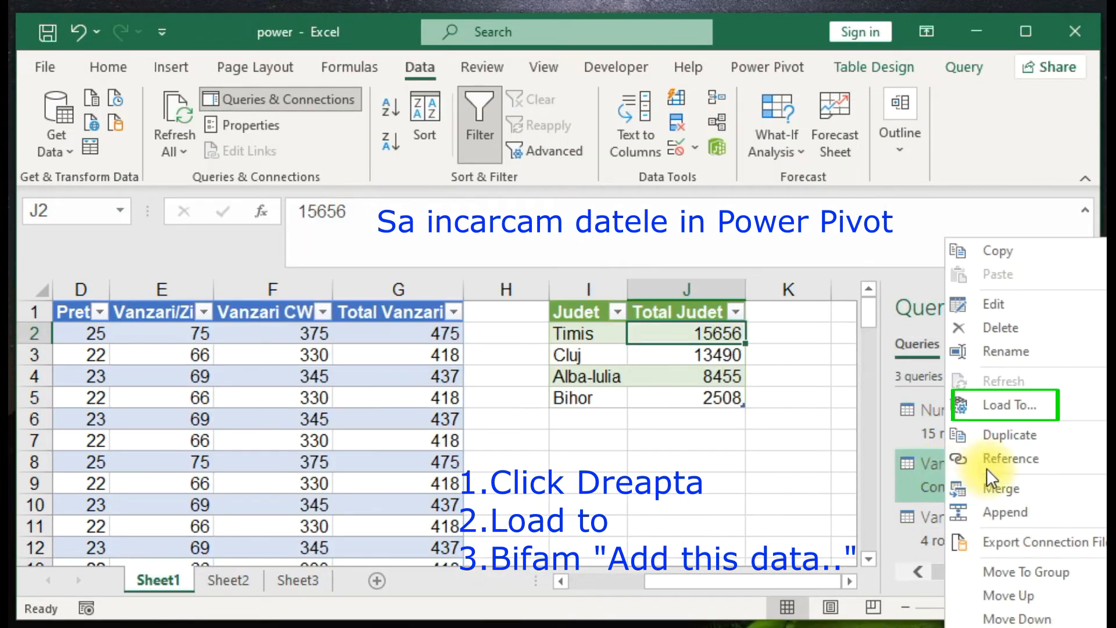
click(1049, 405)
click(745, 514)
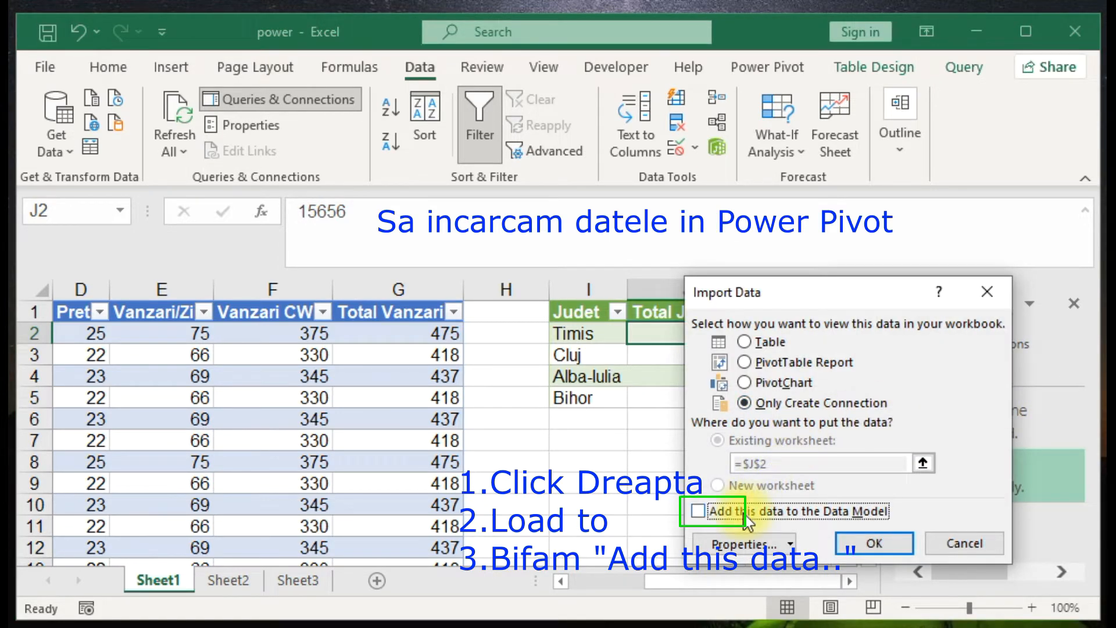
click(749, 524)
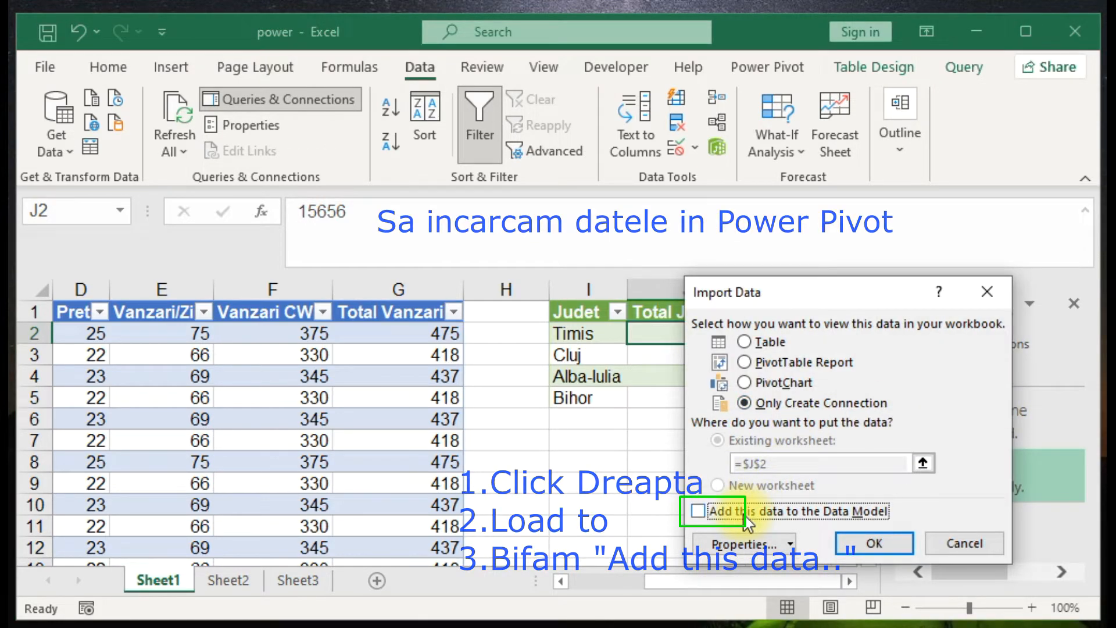
click(872, 540)
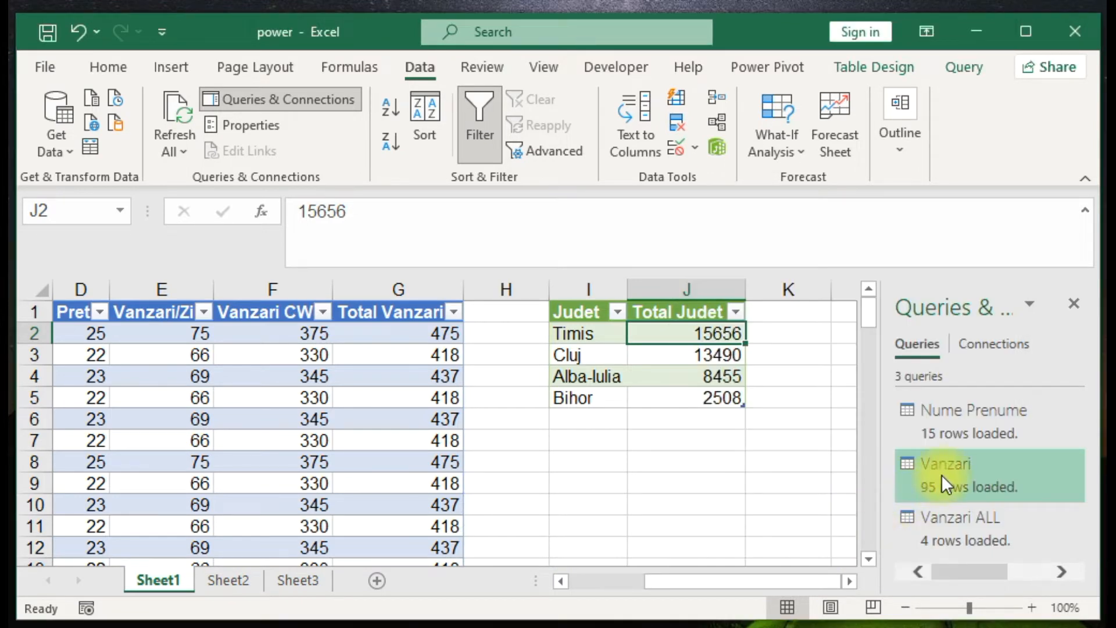
Open the data model in Power Pivot and look through the Nume Prenume and Vanzari tables.
mouse_move(955, 467)
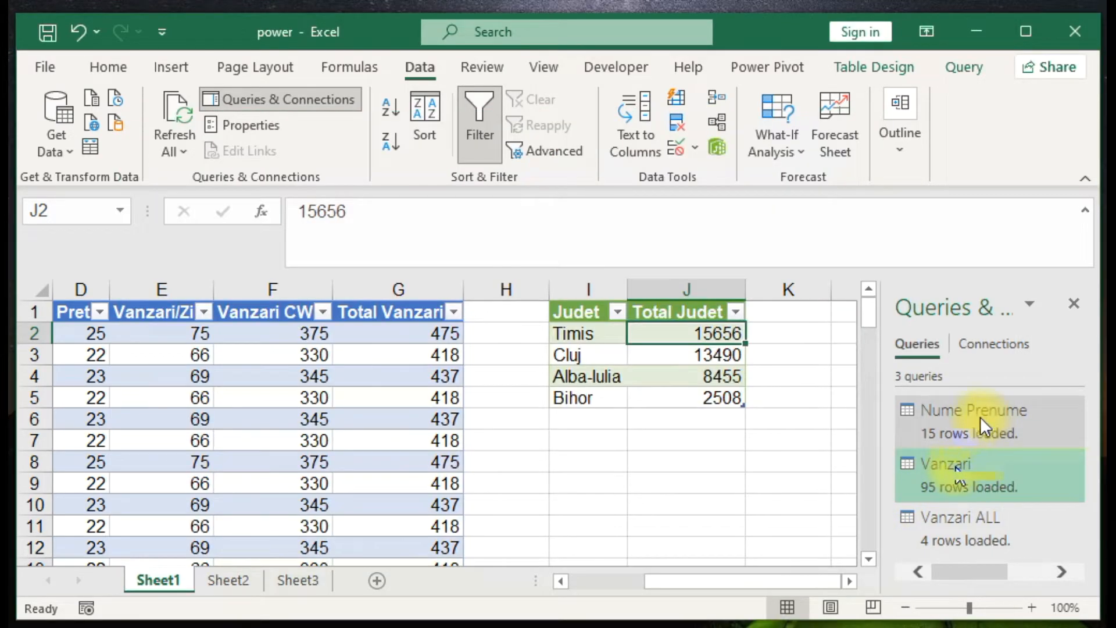
mouse_move(973, 413)
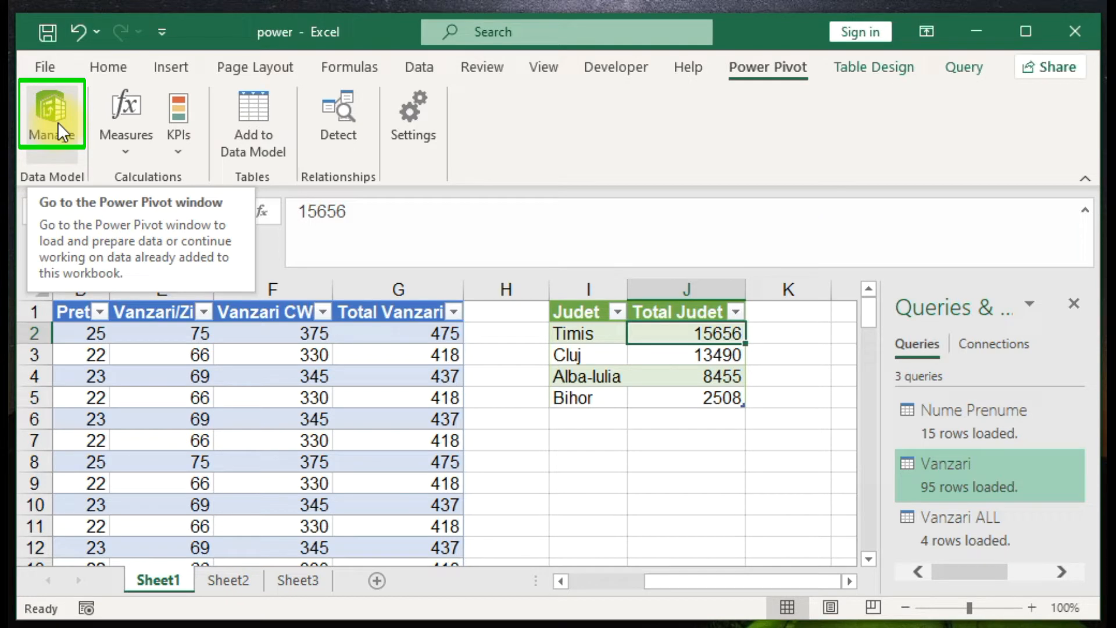
click(419, 66)
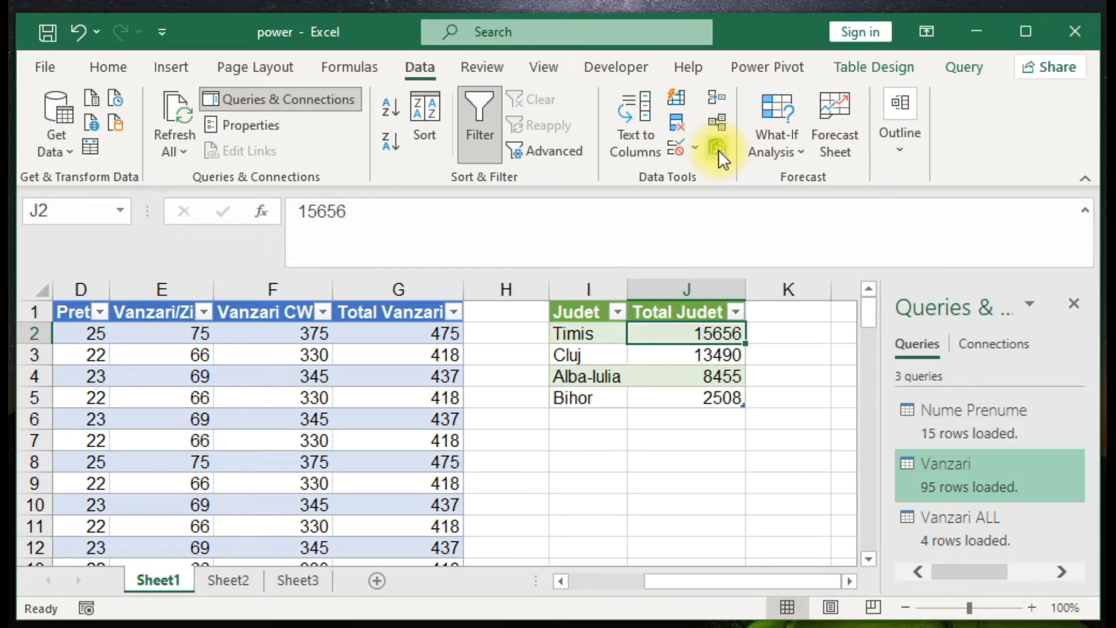
click(717, 148)
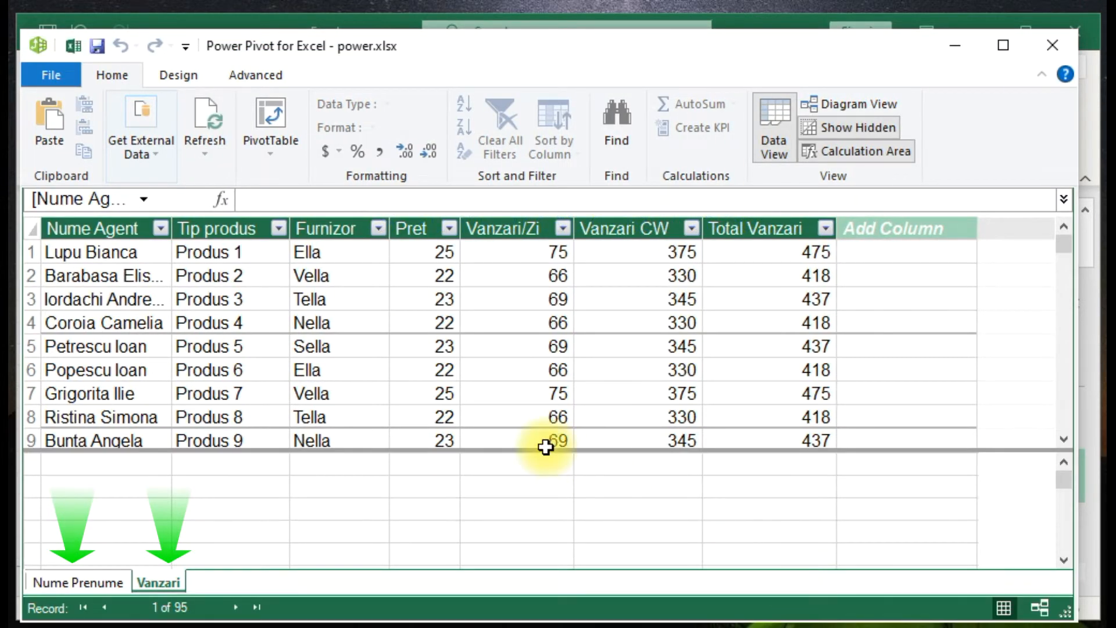
click(83, 572)
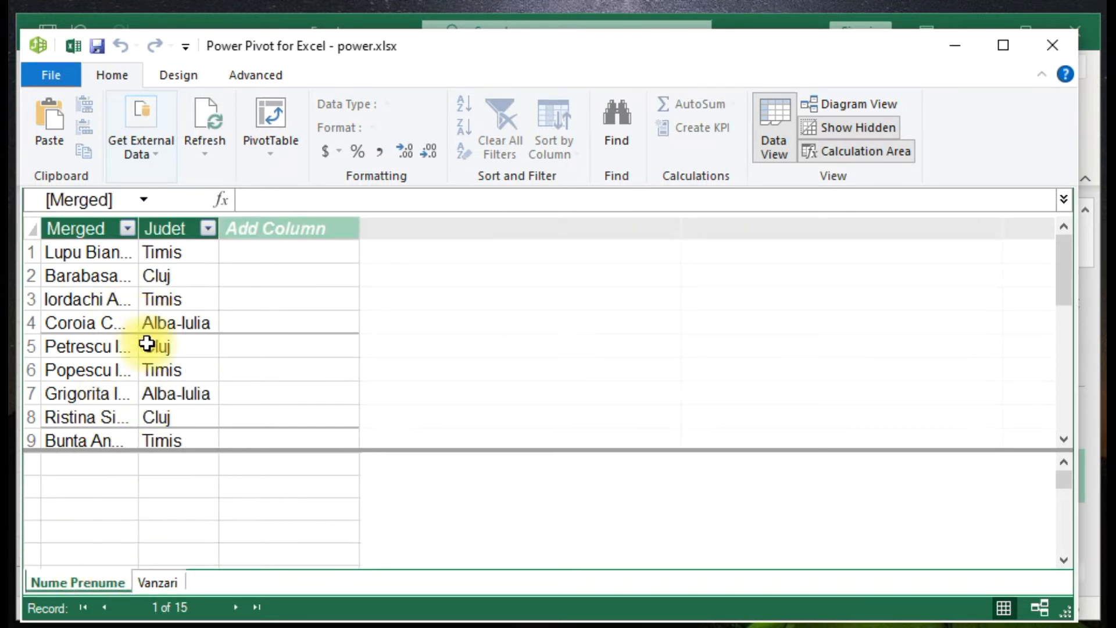
click(169, 583)
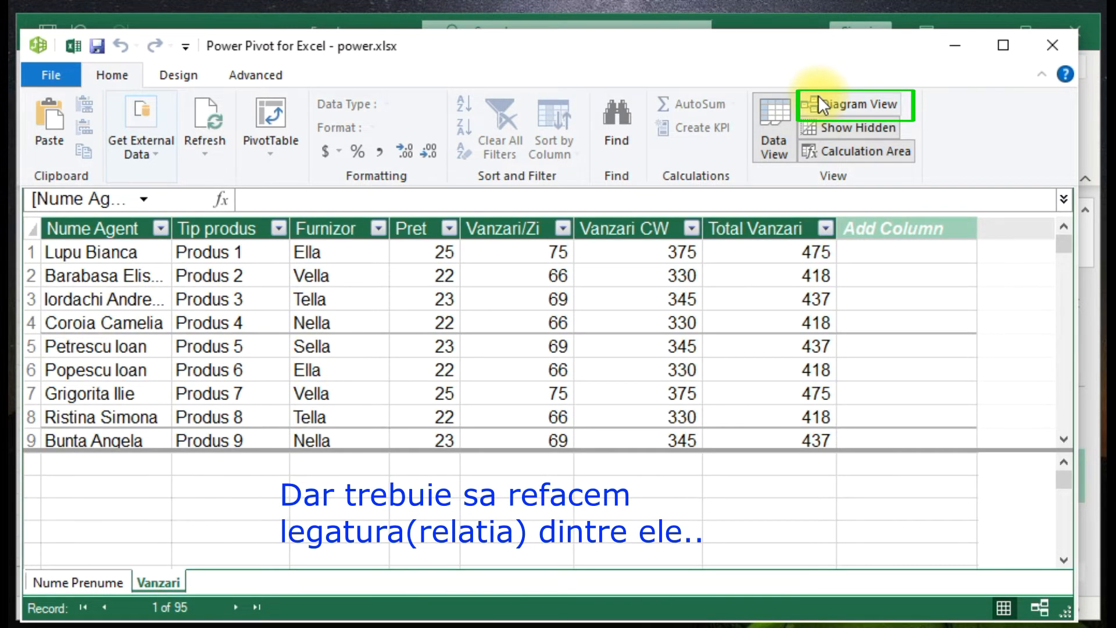
Show the model as a diagram and relate Merged in Nume Prenume to Nume Agent in Vanzari.
click(874, 100)
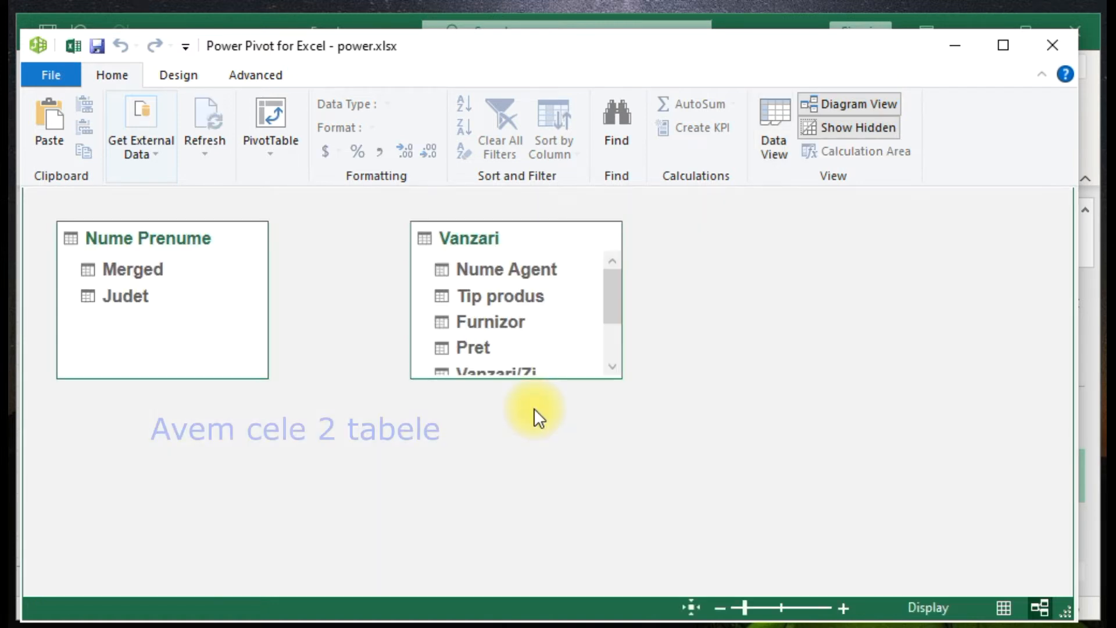
click(165, 268)
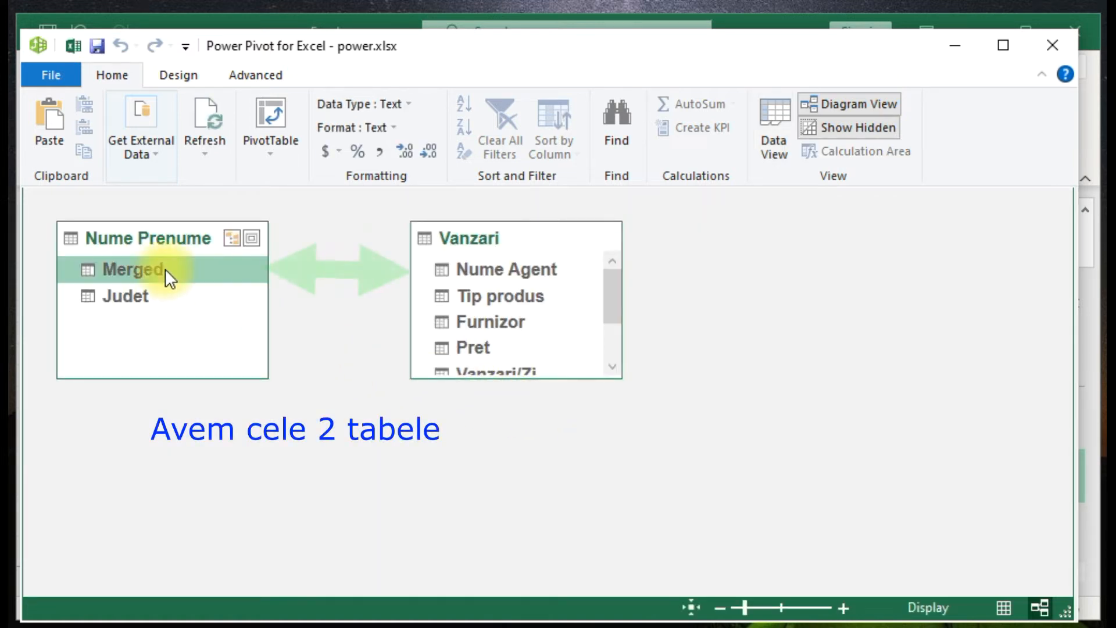
click(528, 263)
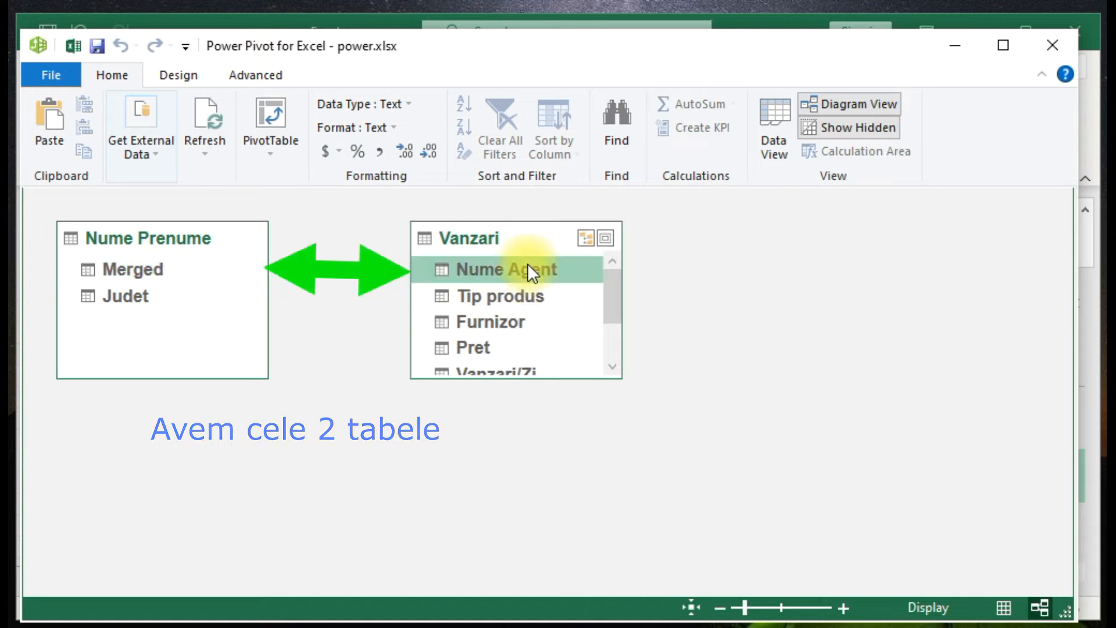
click(141, 264)
drag(141, 263, 482, 274)
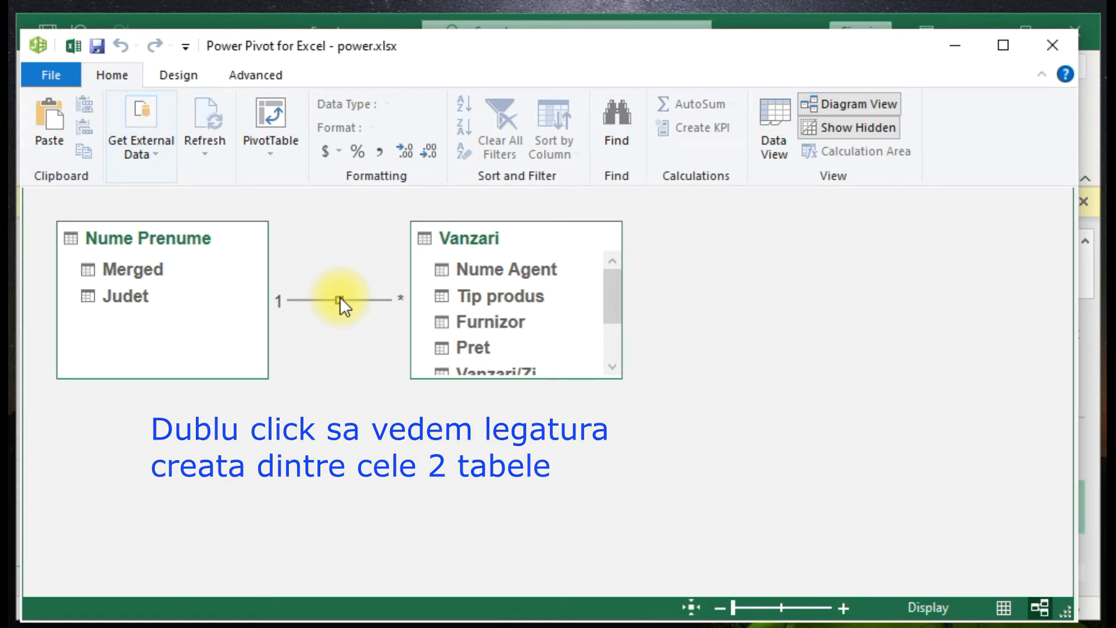
Inspect which columns the relationship between Nume Prenume and Vanzari links, leaving it unedited.
double_click(339, 299)
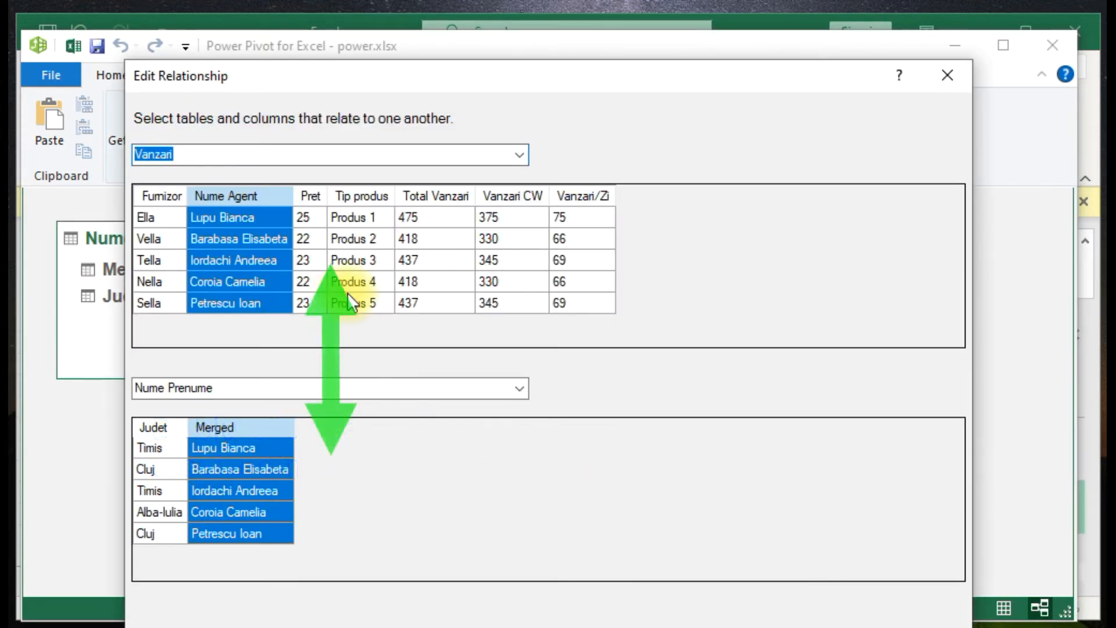
drag(557, 89, 560, 55)
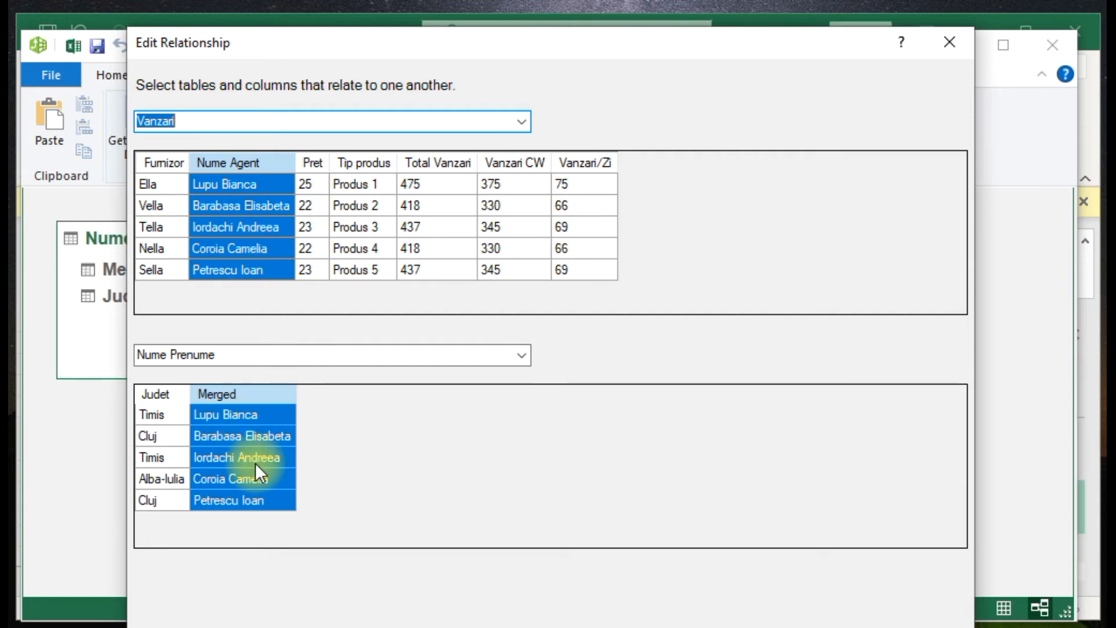
click(953, 43)
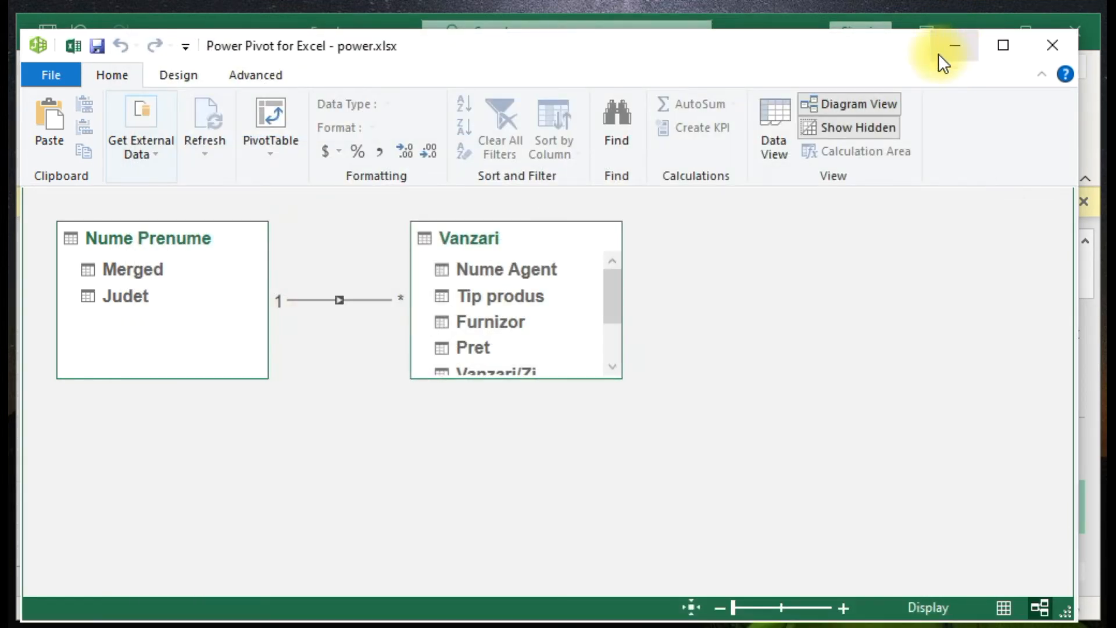
Create a PivotTable from the data model on a new worksheet and show its field list.
click(271, 127)
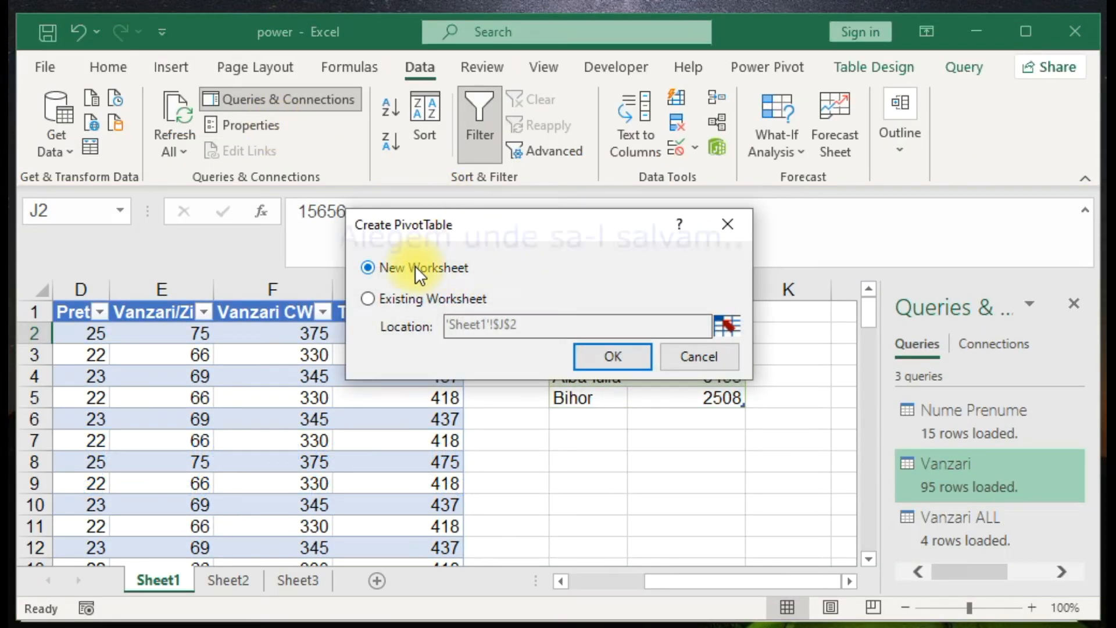
click(612, 355)
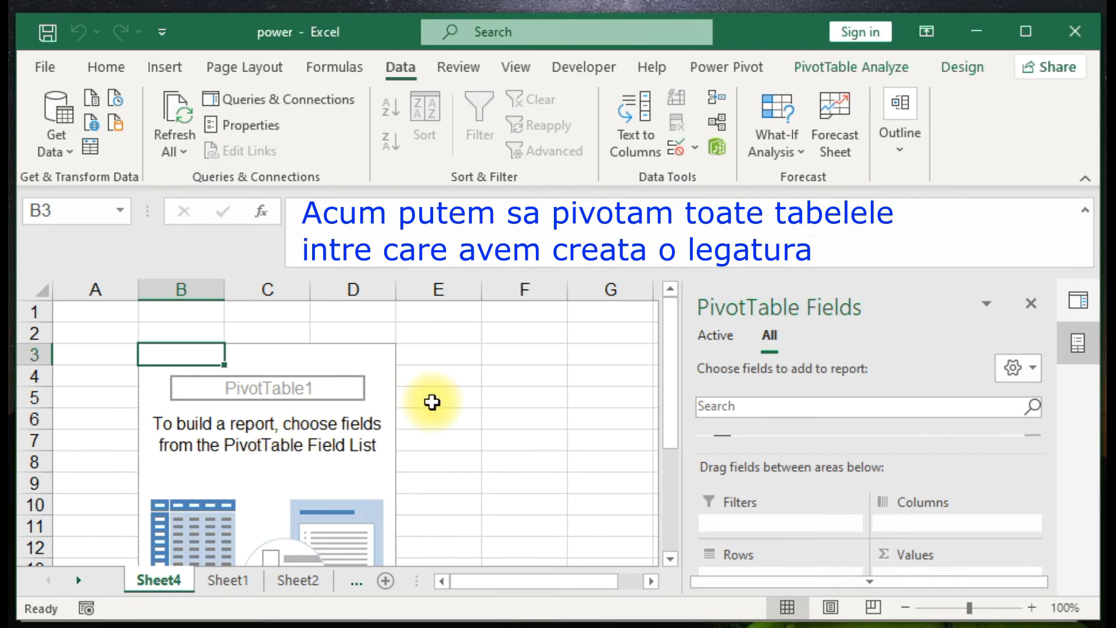
scroll(432, 401, down, 1)
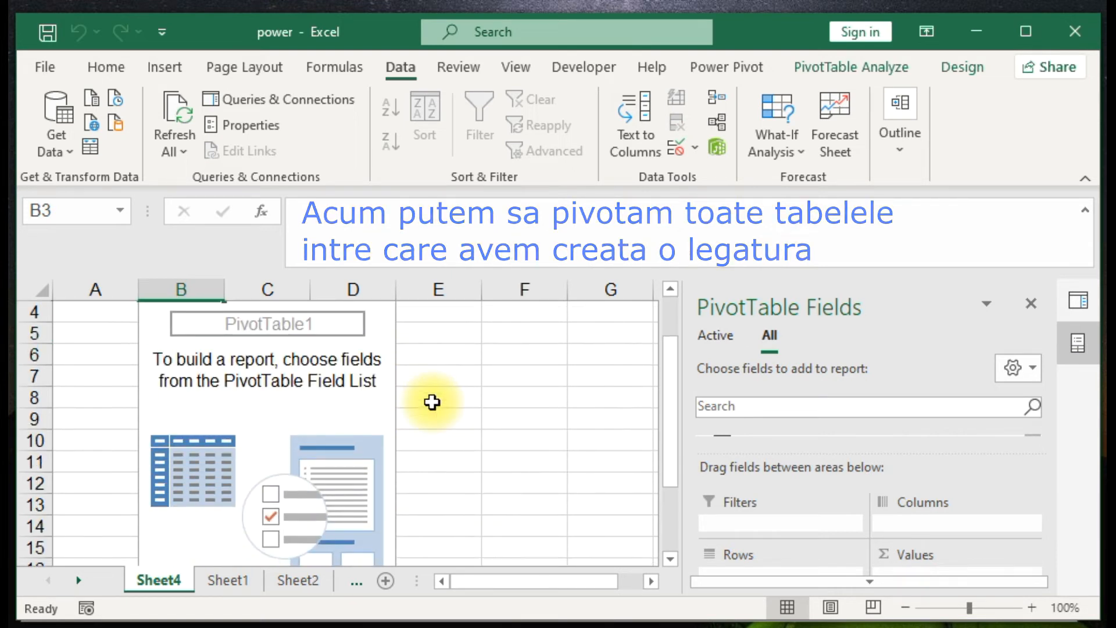
click(1079, 309)
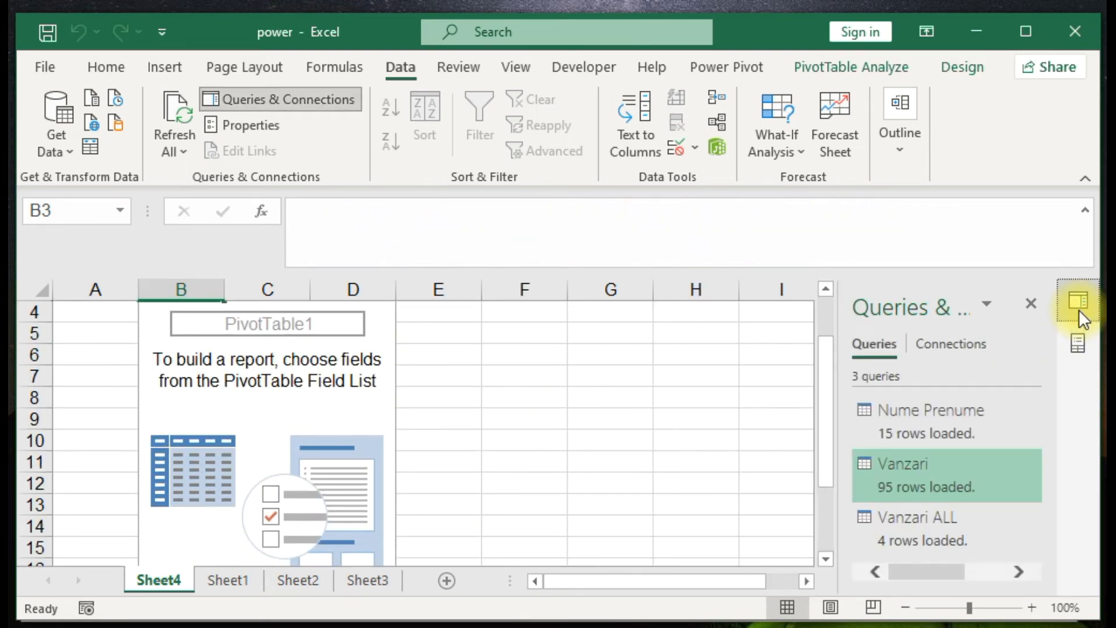
click(1074, 345)
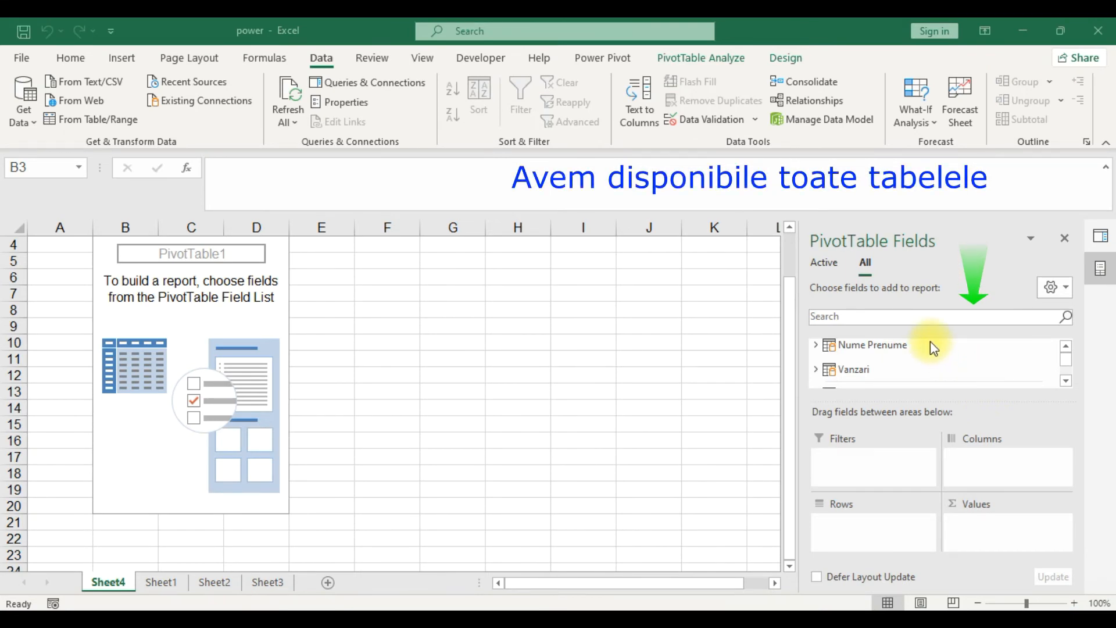
Expand the Nume Prenume table in the field list and place its Judet field in the PivotTable's Columns.
click(815, 347)
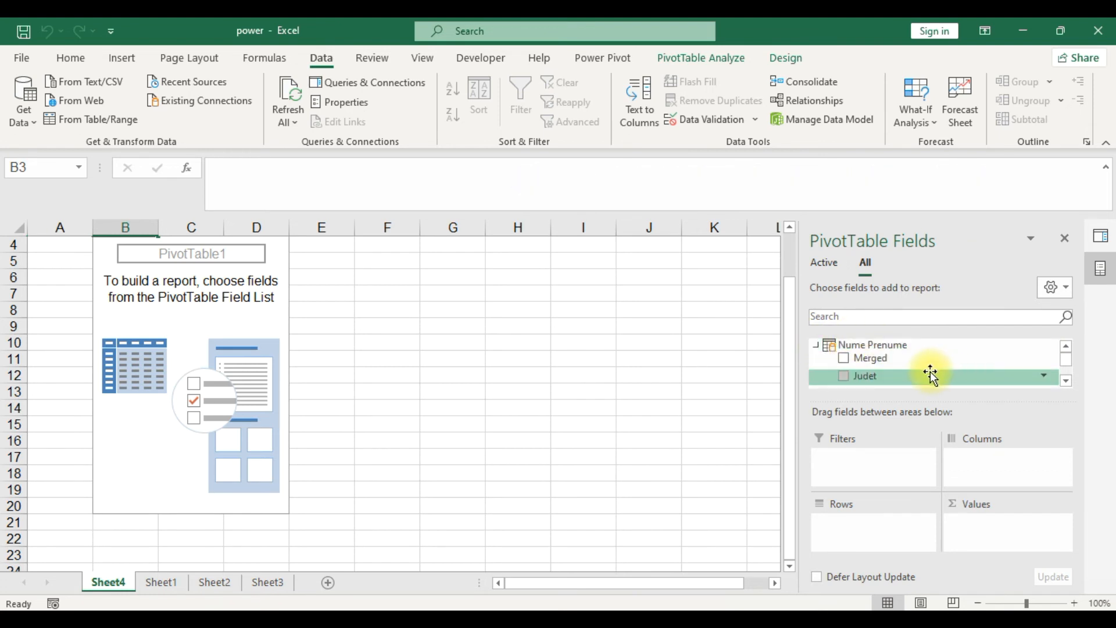
scroll(917, 364, down, 1)
scroll(917, 365, up, 1)
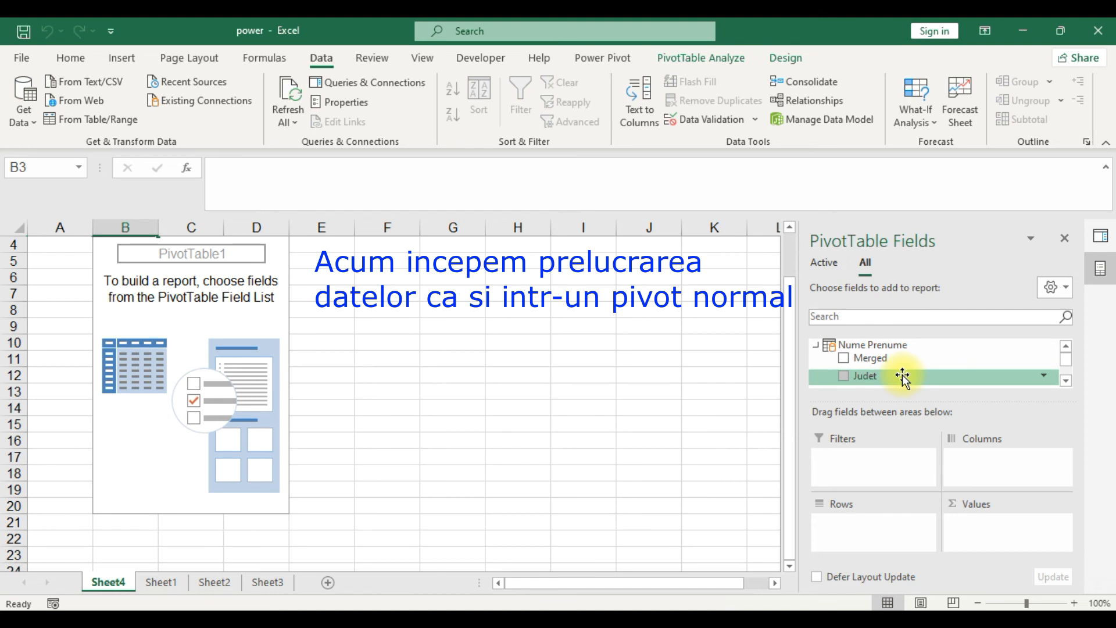
drag(903, 377, 1021, 470)
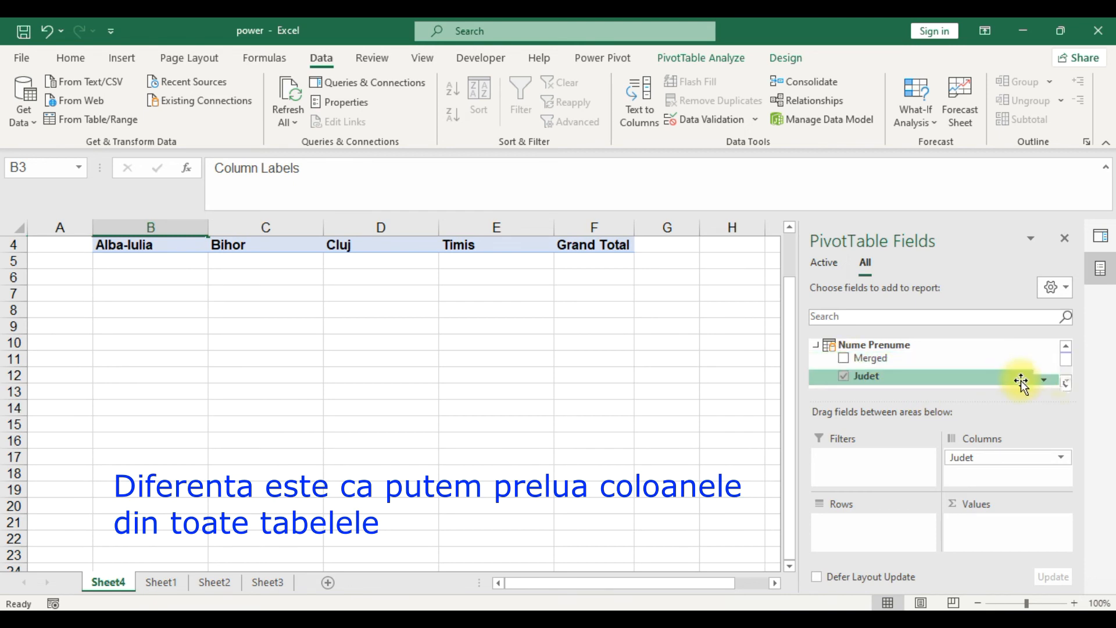
Expand the Vanzari table in the field list and place its Furnizor field in the PivotTable's Rows.
click(1065, 383)
scroll(931, 386, down, 1)
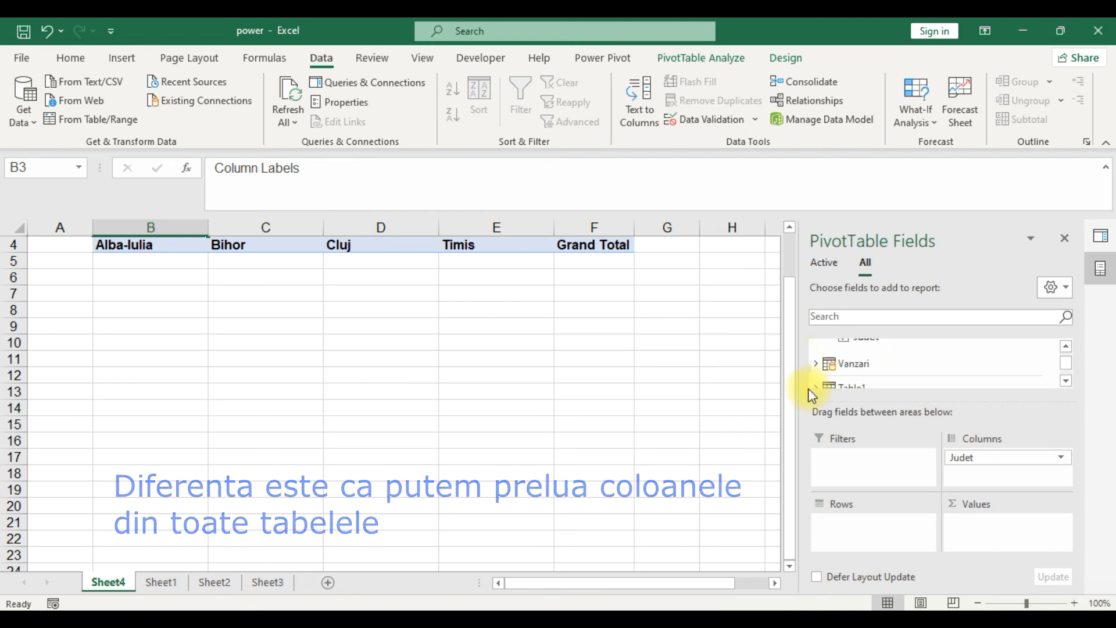
click(814, 365)
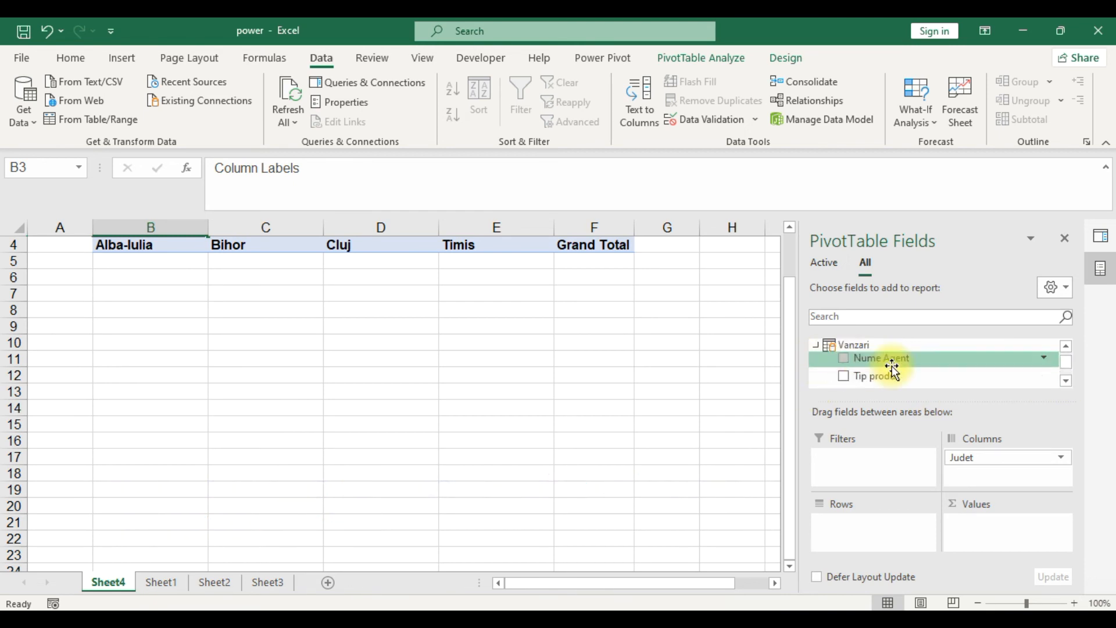
click(1068, 382)
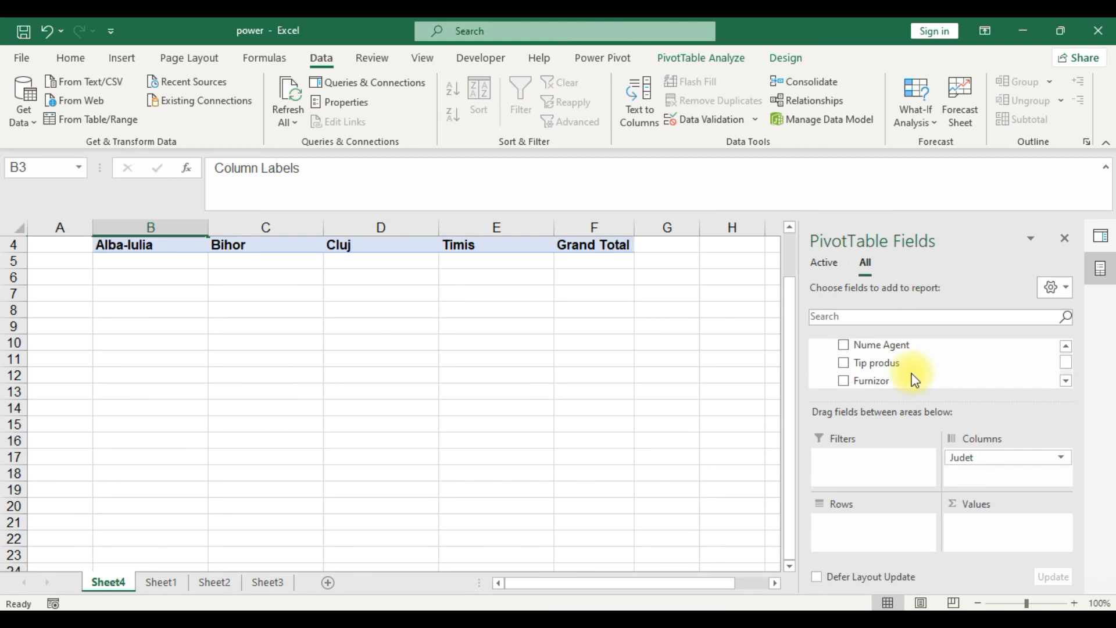
drag(907, 381, 850, 529)
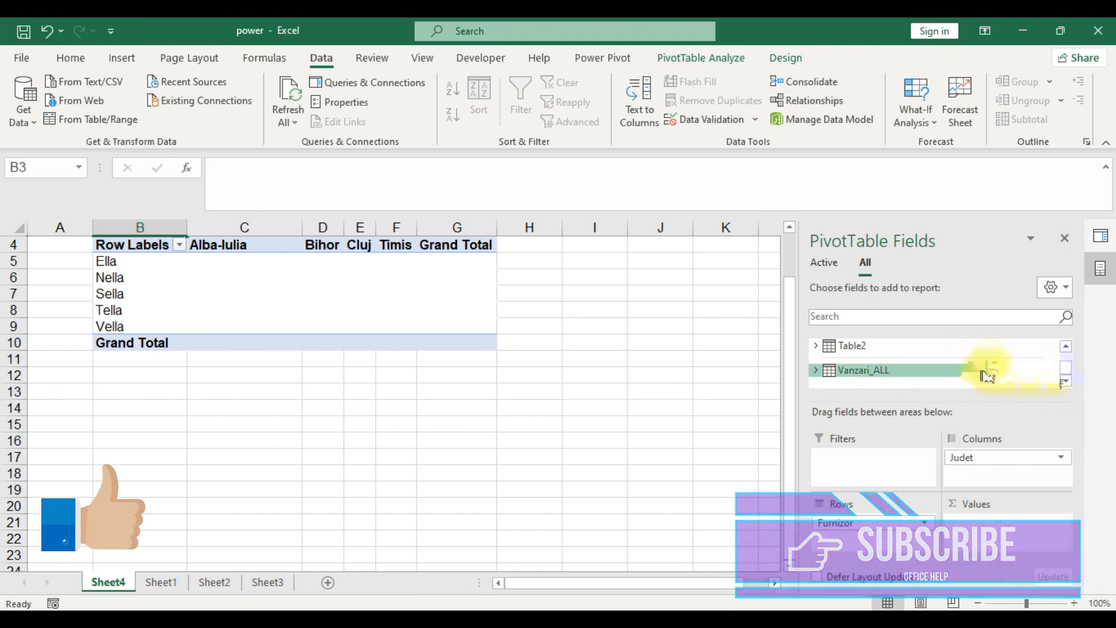
Check the fields of the Vanzari_ALL table and place Total Vanzari from the Vanzari table in the PivotTable's Values.
click(815, 371)
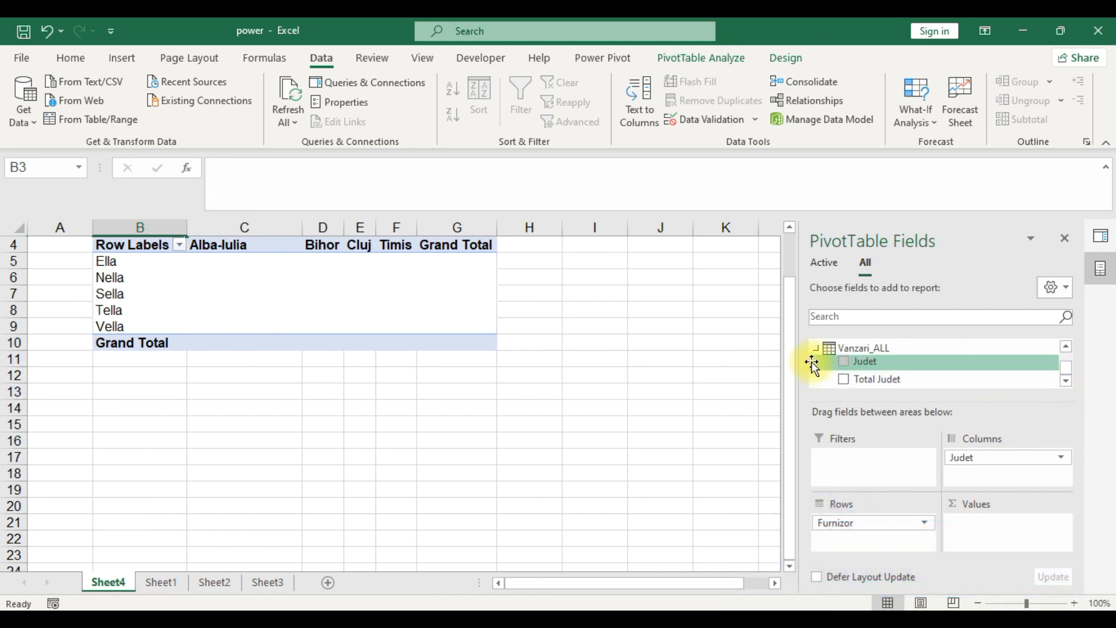
click(815, 347)
click(1066, 347)
click(1065, 348)
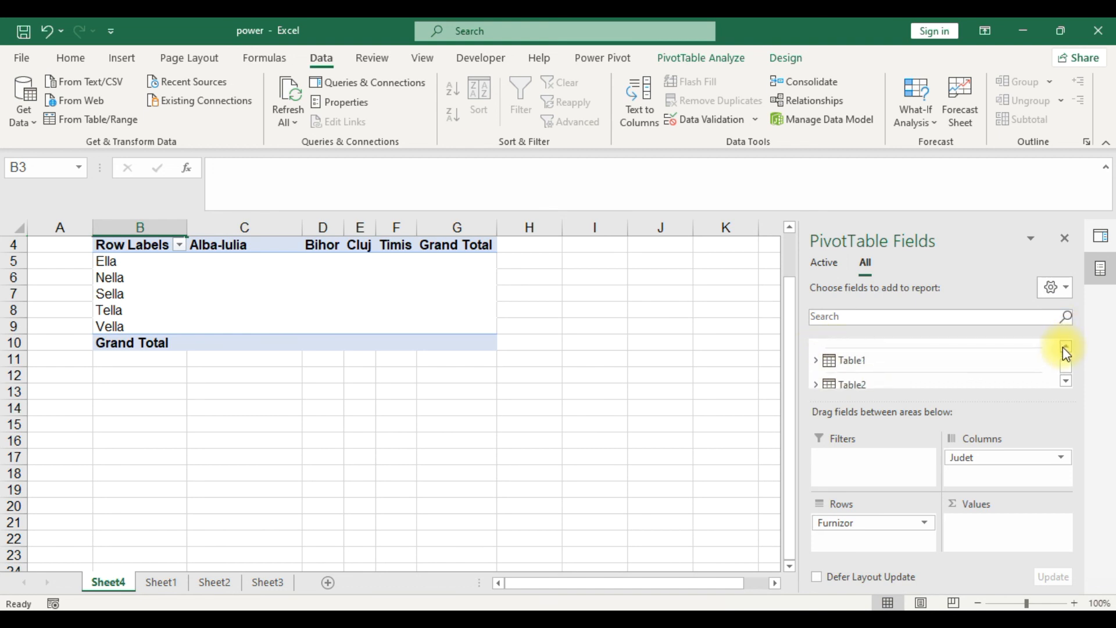
click(1066, 348)
click(1066, 347)
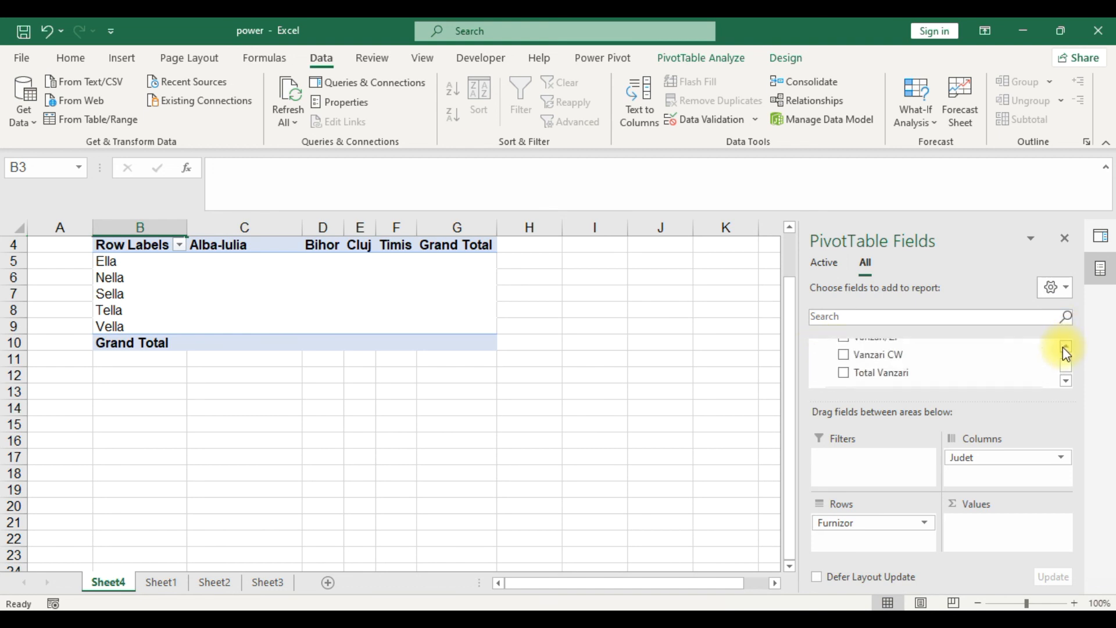
drag(925, 375, 1005, 531)
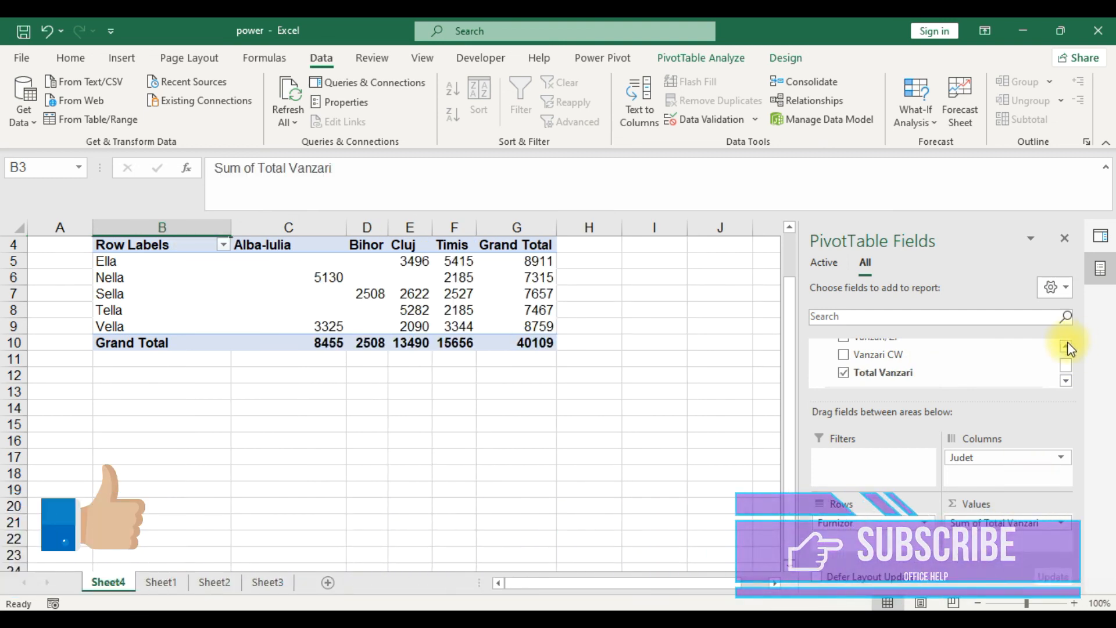